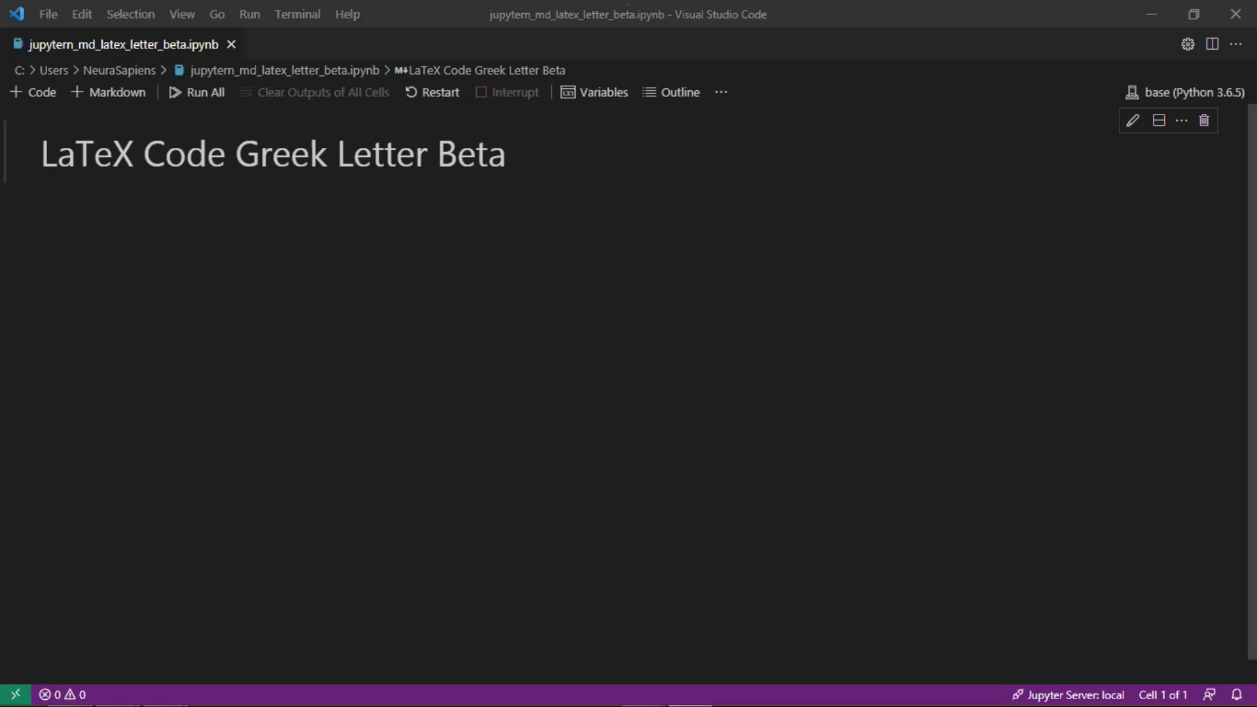
Write 'Beta:' in the Markdown cell with $$\beta$$ on the line below
click(668, 184)
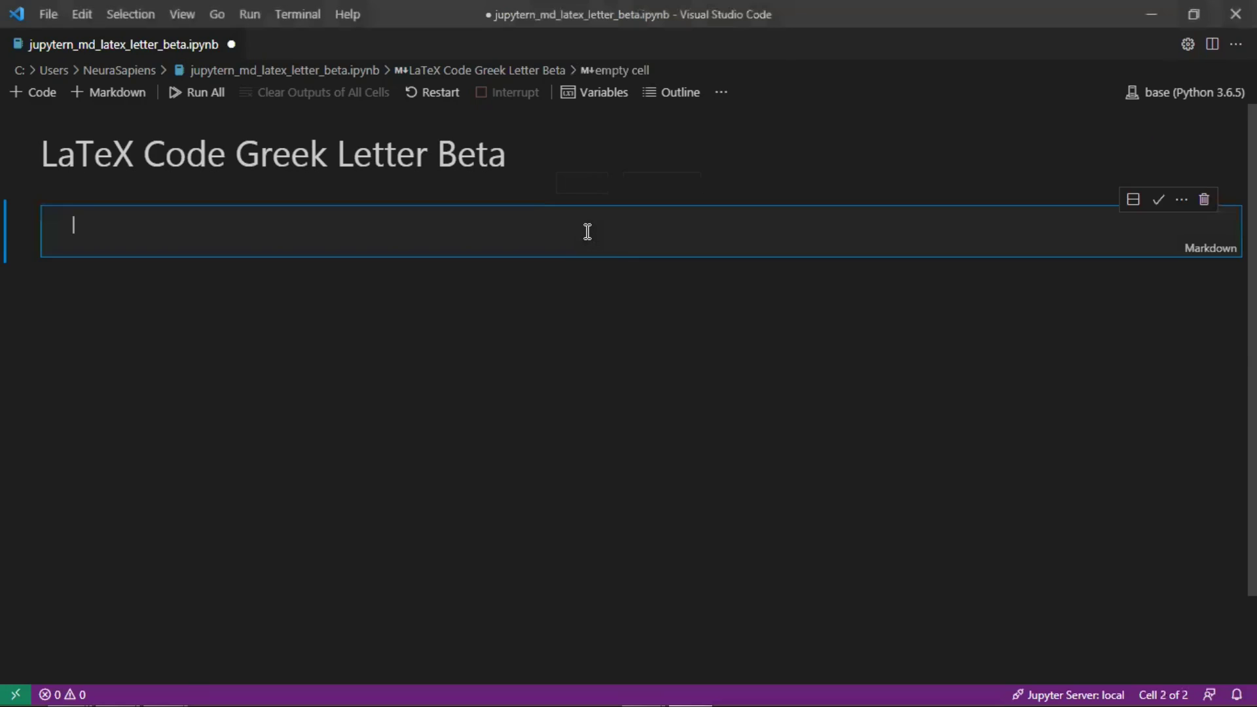
text(Beta:)
key(Return)
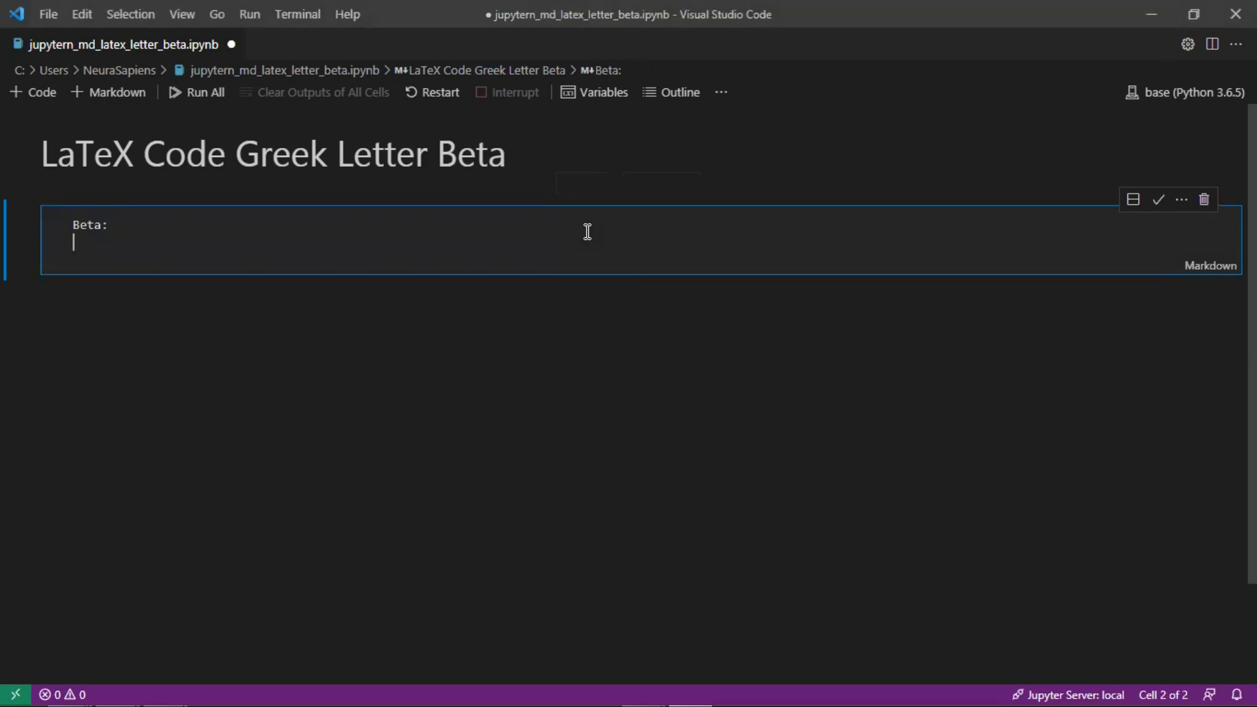
text(\)
text(beta)
key(Left)
key(Left)
key(Left)
key(Left)
key(Left)
text($$)
key(Right)
key(Right)
key(Right)
key(Right)
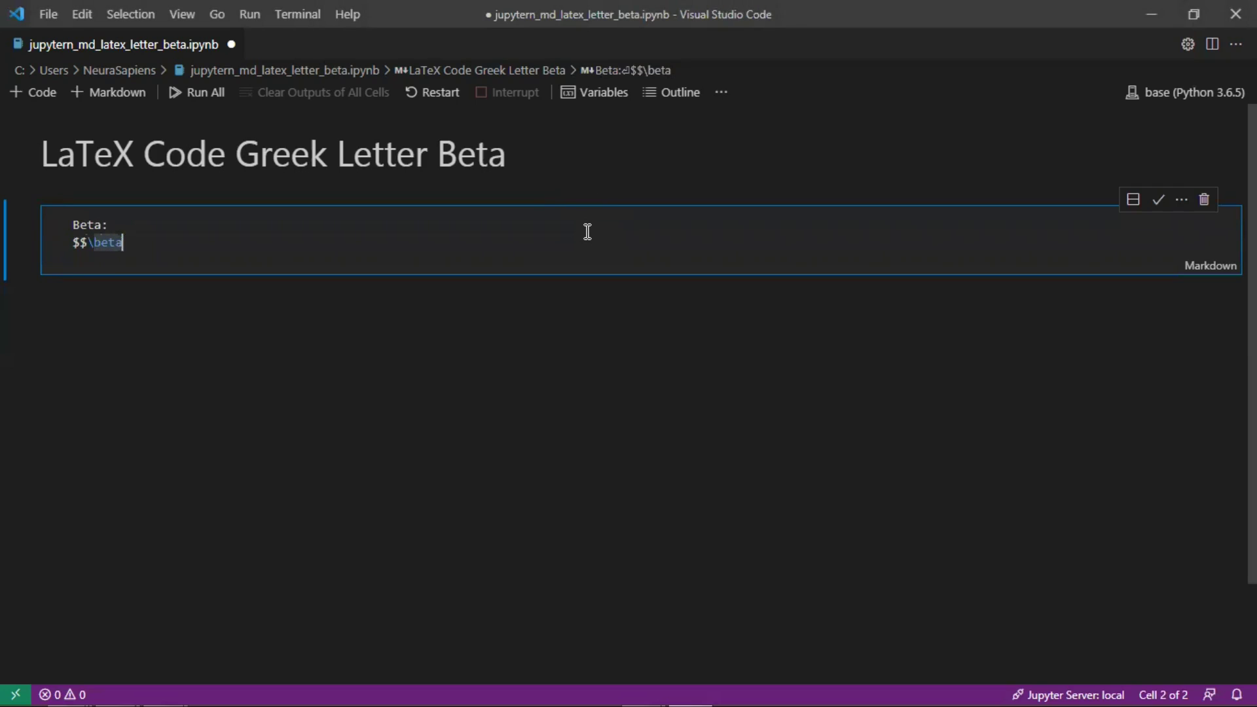
text($$)
Render the Markdown cell with Ctrl+Enter to display the centered β
key(ctrl+Return)
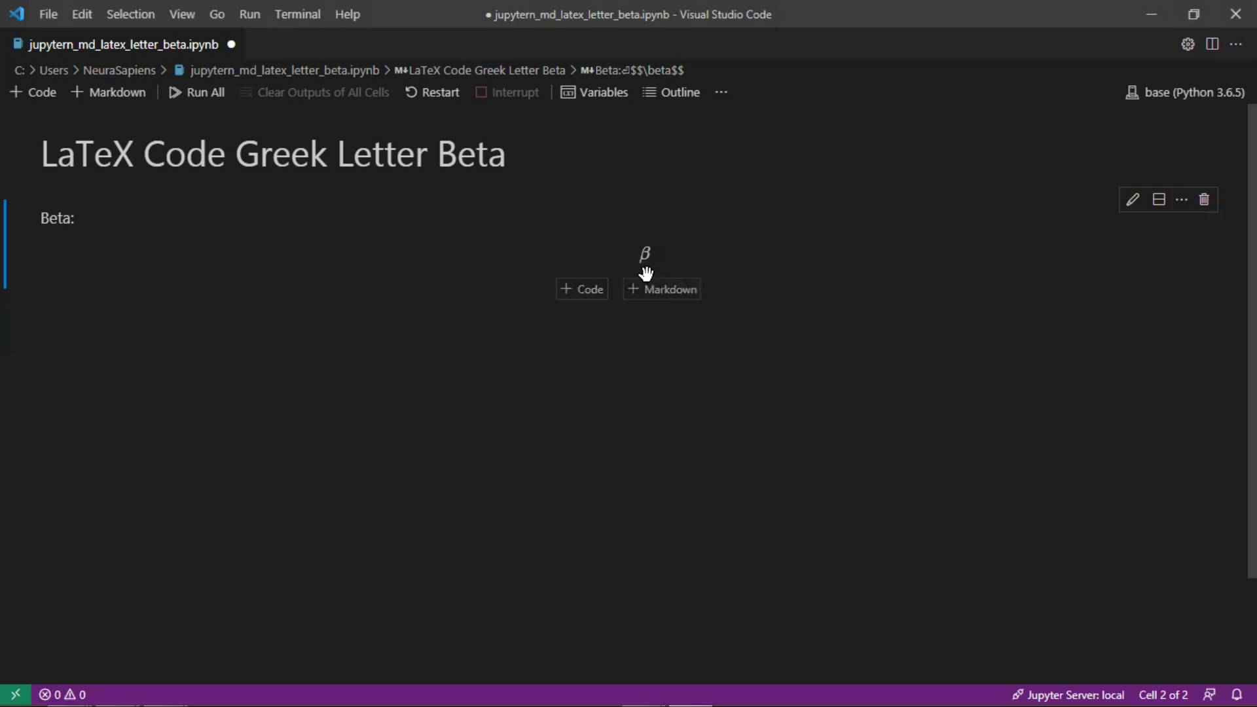